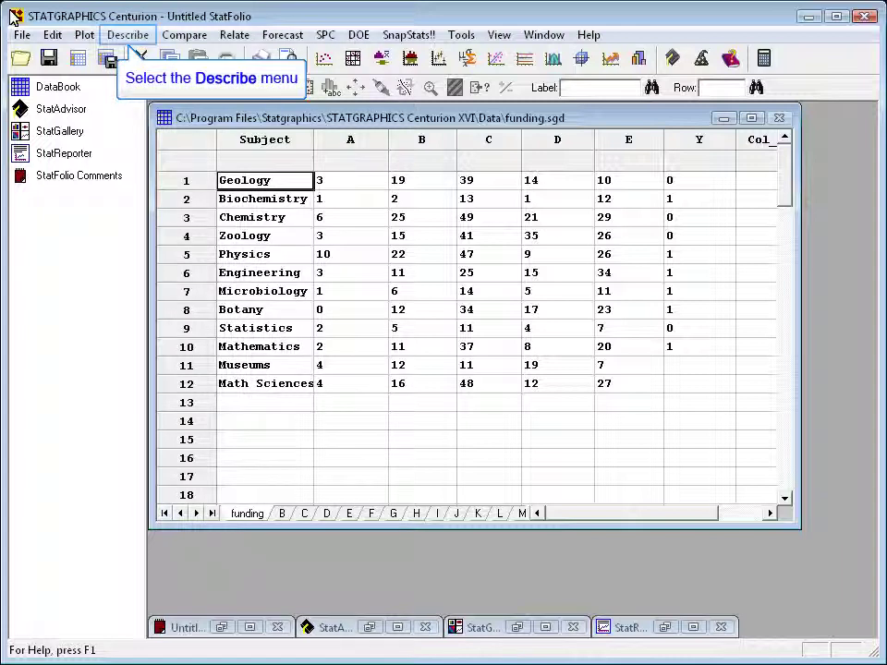
# Start a Correspondence Analysis on tabulated counts, with A, B, C, D, E and Y as columns and Subject as labels
pyautogui.click(129, 37)
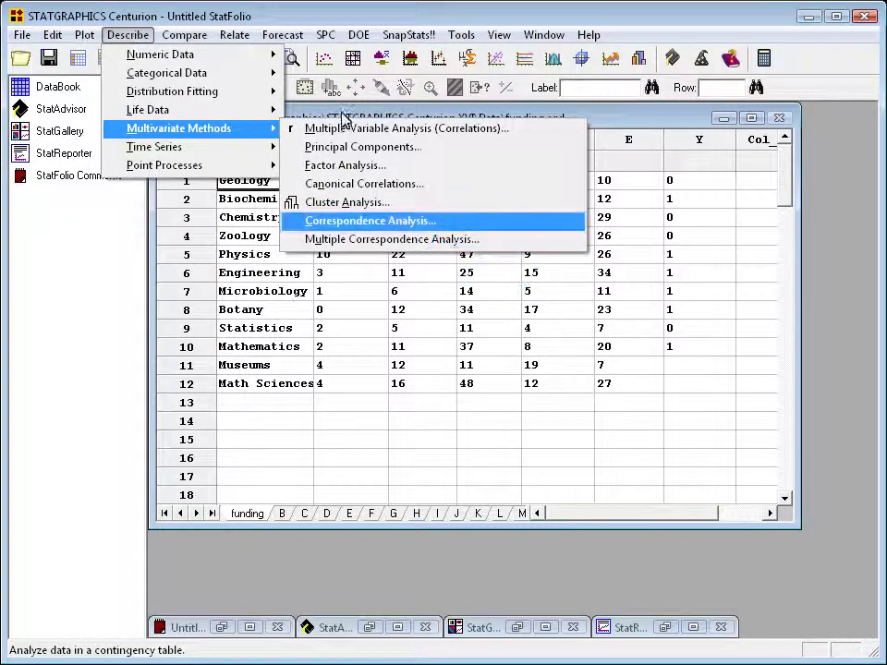
pyautogui.click(374, 229)
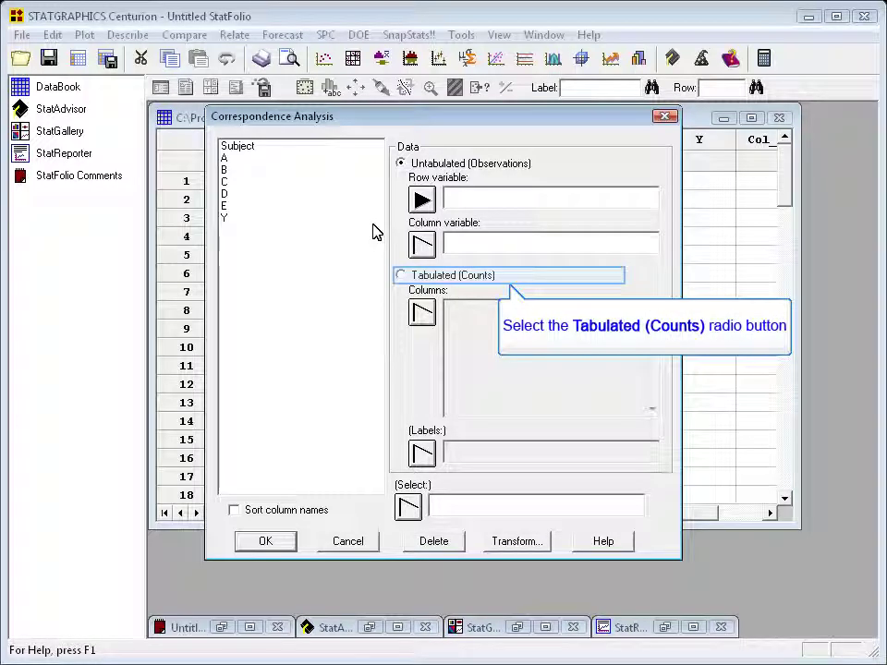
pyautogui.click(401, 275)
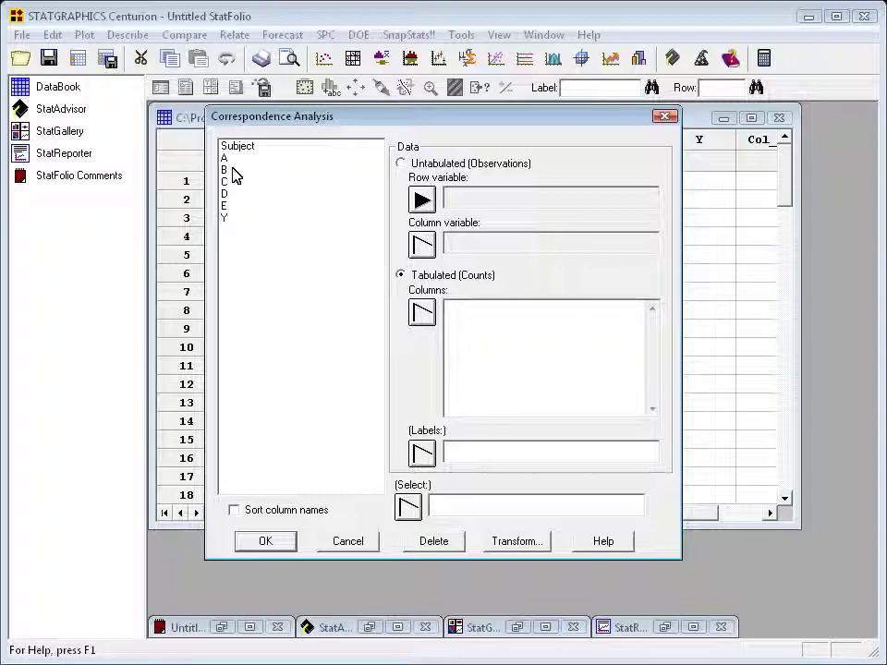
pyautogui.moveTo(226, 158); pyautogui.dragTo(228, 227)
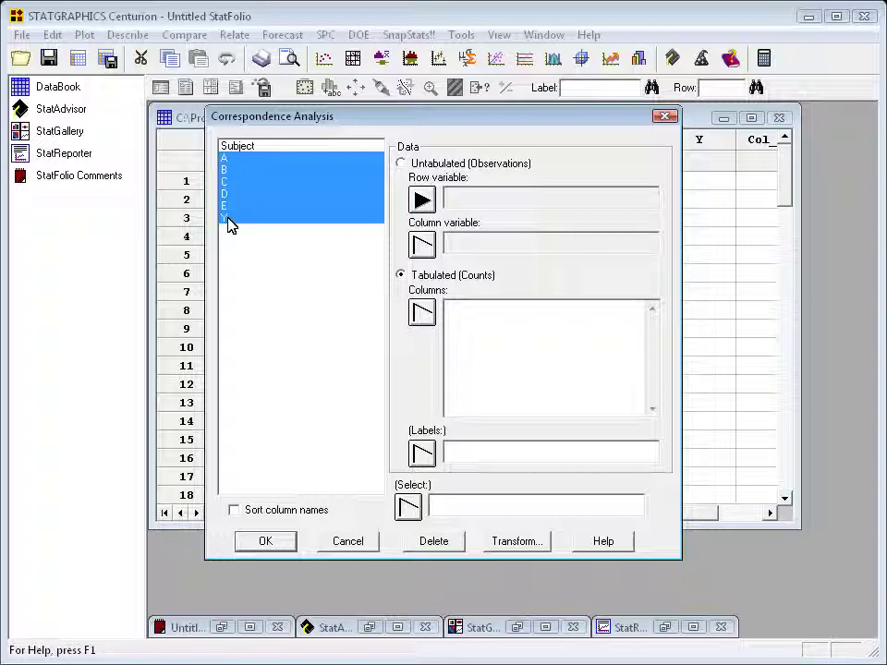
pyautogui.click(421, 312)
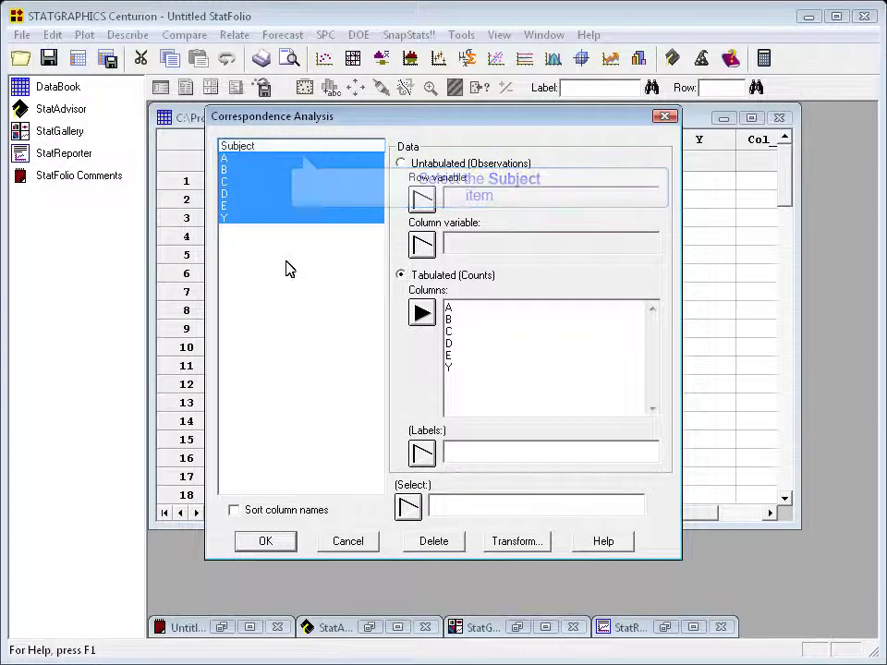
pyautogui.click(255, 146)
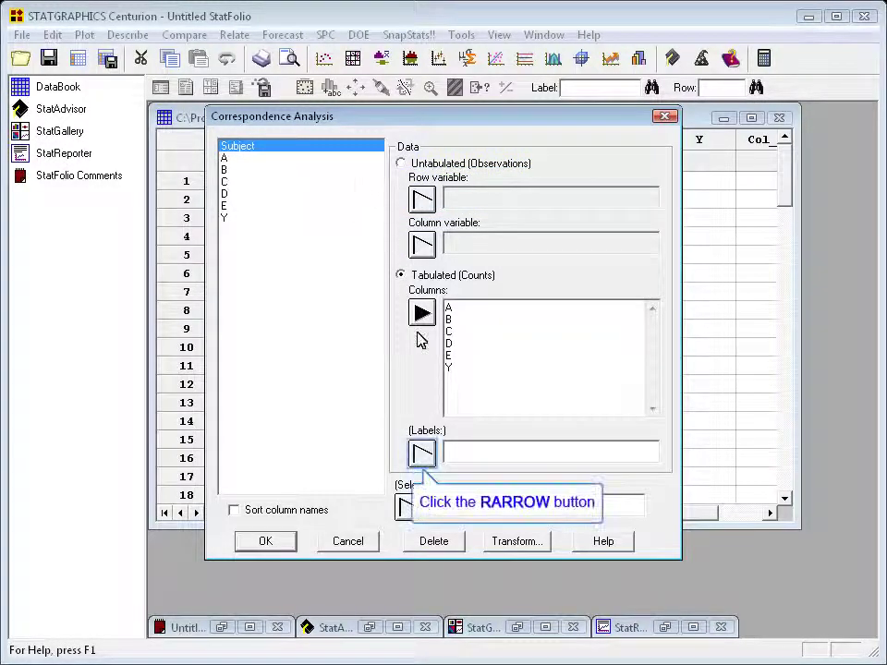
pyautogui.click(422, 453)
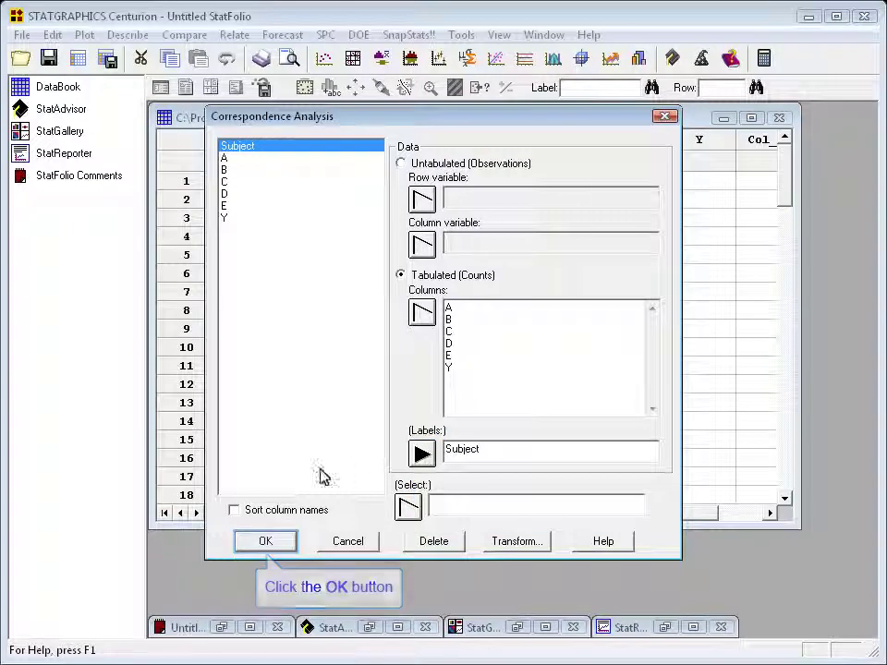
pyautogui.click(278, 542)
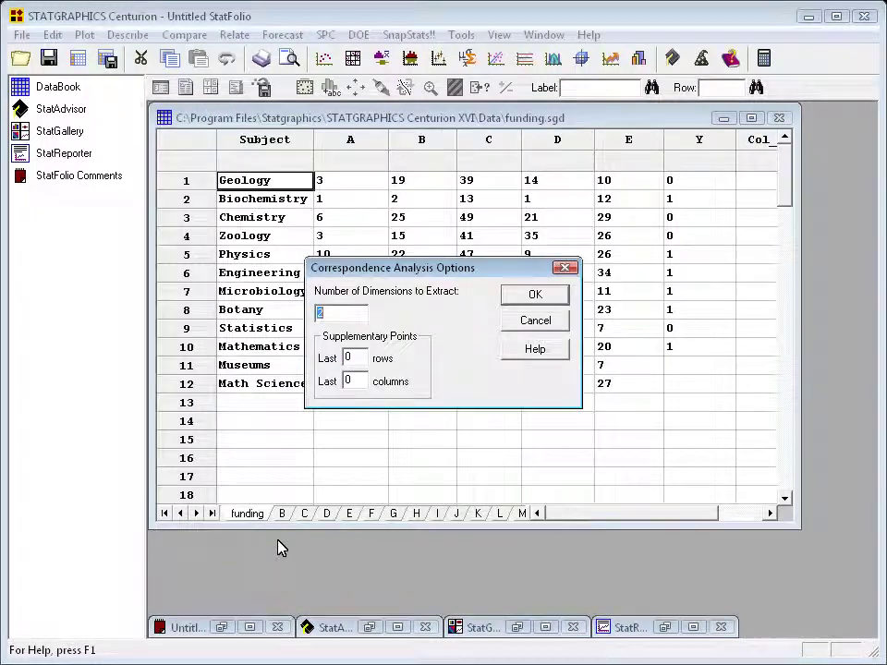
# Treat the last 2 rows and the last 1 column as supplementary points in the analysis options
pyautogui.doubleClick(349, 360)
pyautogui.write('2')
pyautogui.doubleClick(348, 381)
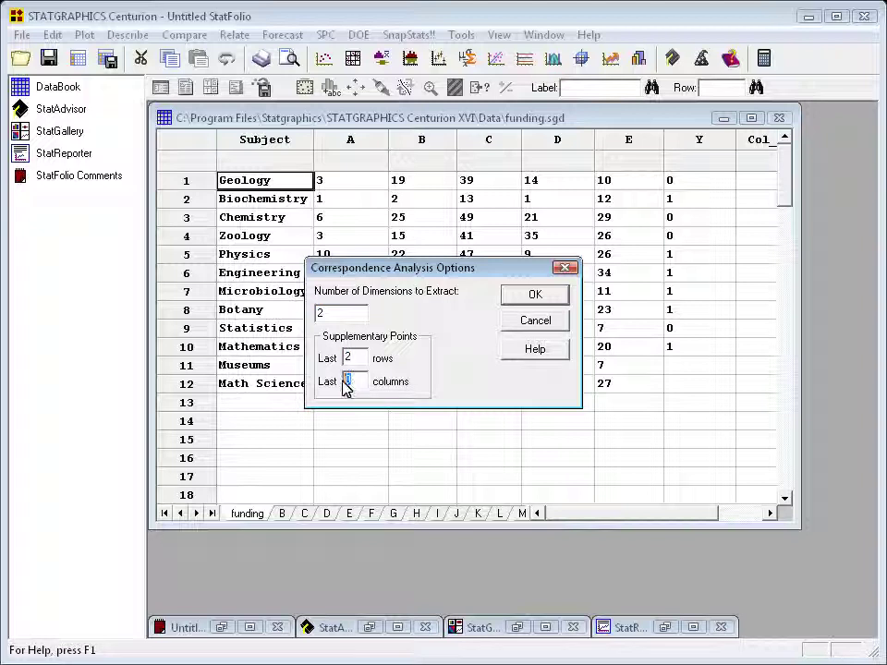
pyautogui.write('1')
pyautogui.press('Return')
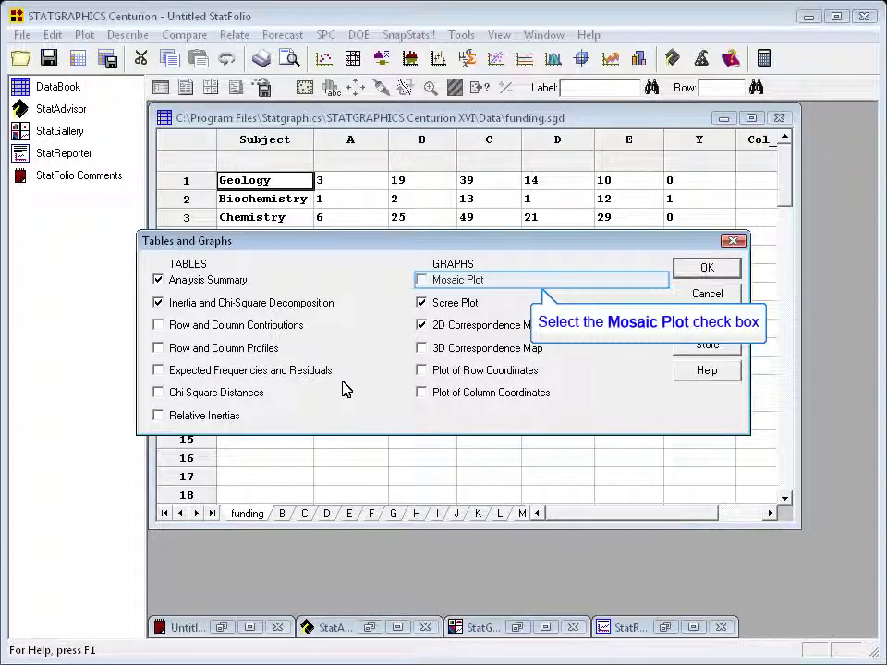
# Output a Mosaic Plot in place of the Scree Plot, and view the mosaic plot enlarged before returning to all panes
pyautogui.click(421, 279)
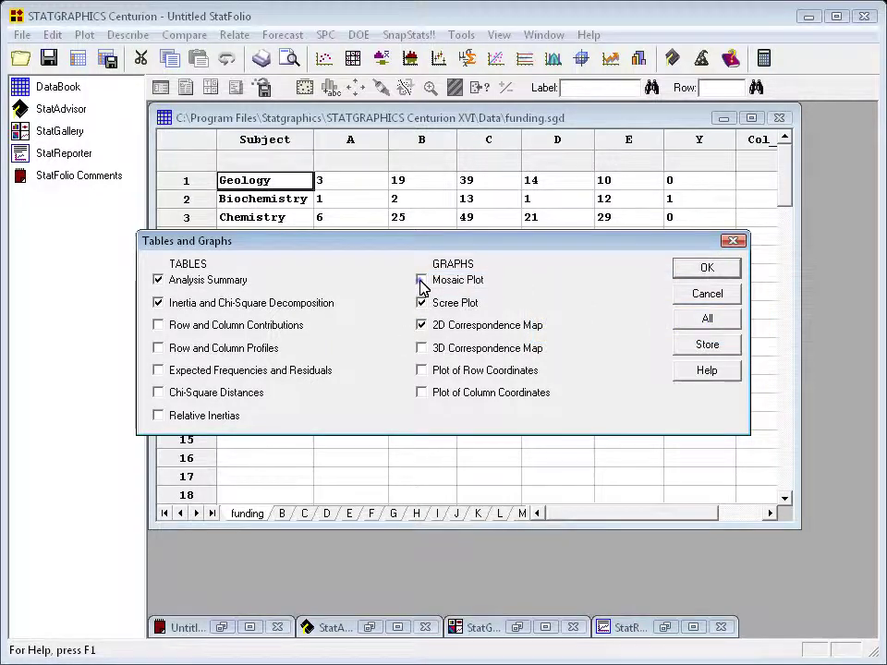
pyautogui.click(422, 303)
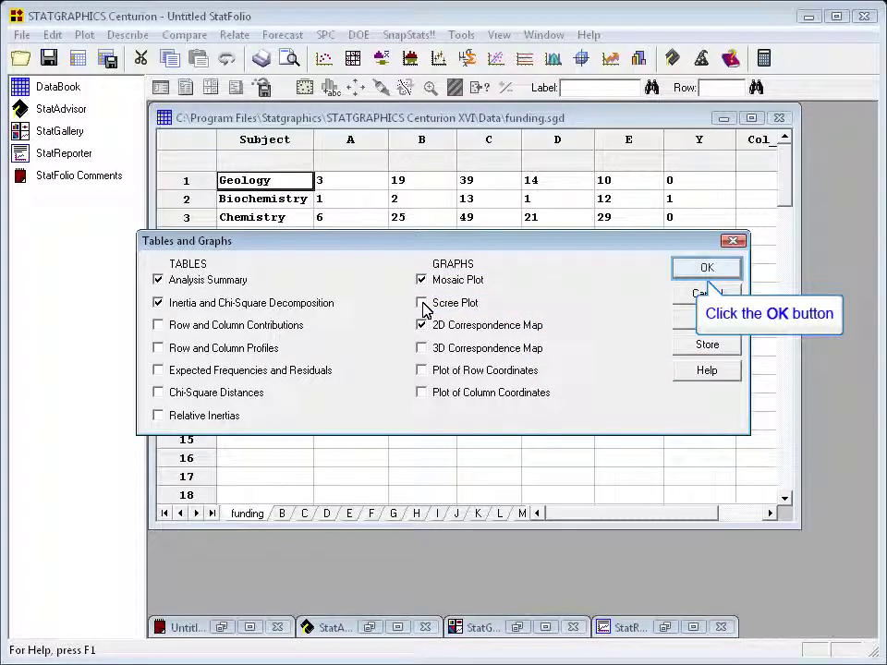
pyautogui.click(708, 270)
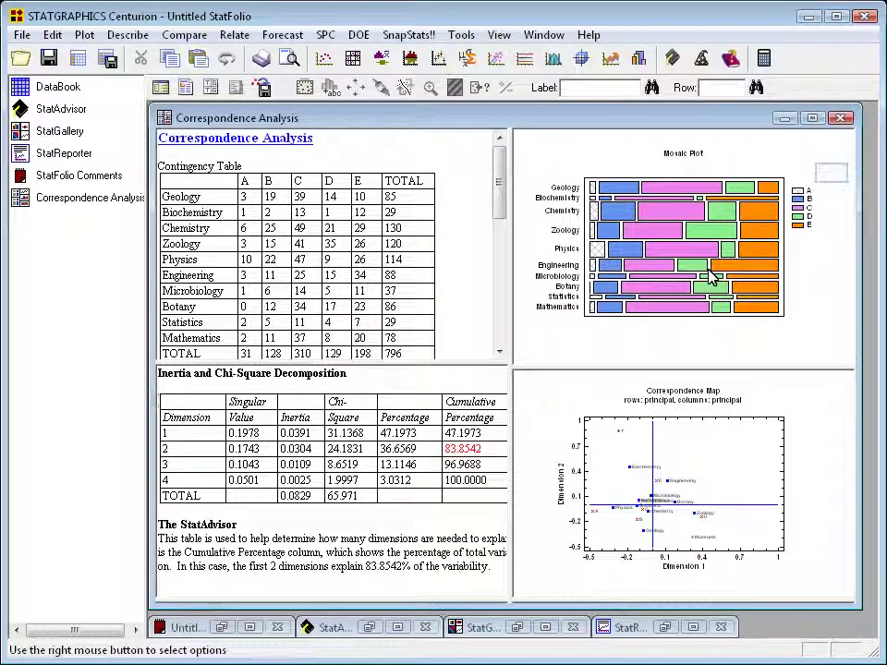
pyautogui.doubleClick(835, 181)
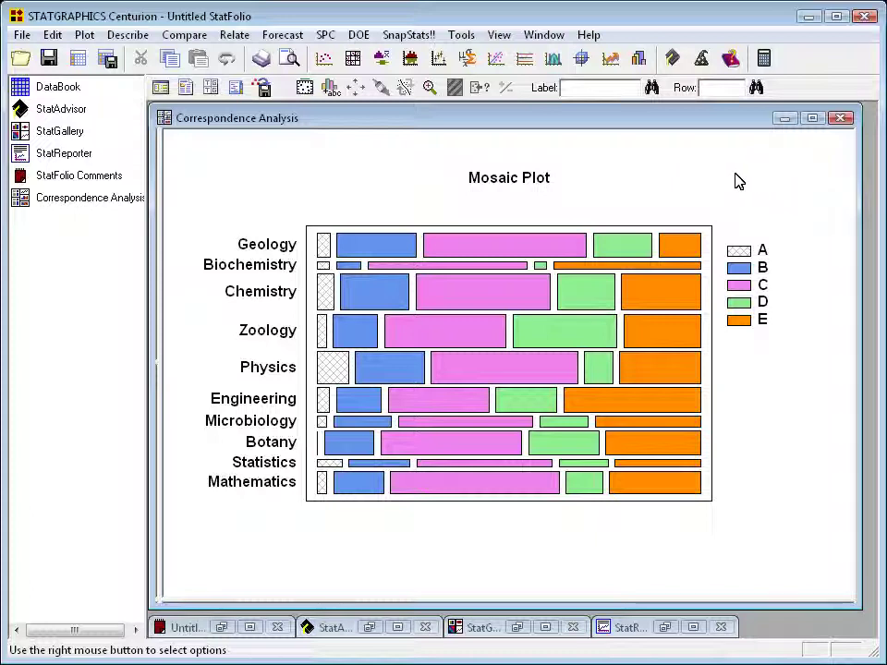
pyautogui.doubleClick(710, 181)
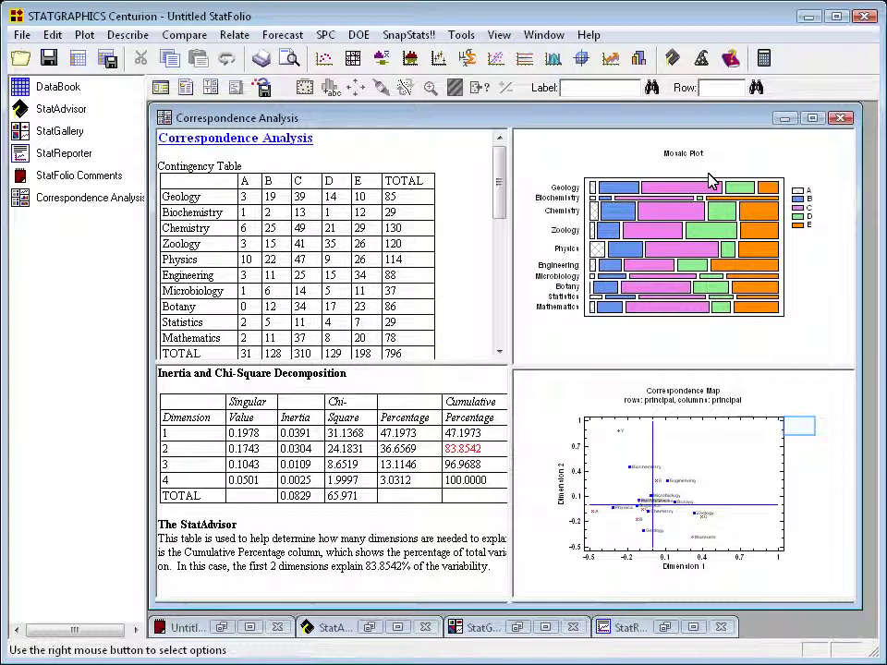
# Enlarge the 2D correspondence map and set its columns to Don't plot columns
pyautogui.doubleClick(803, 432)
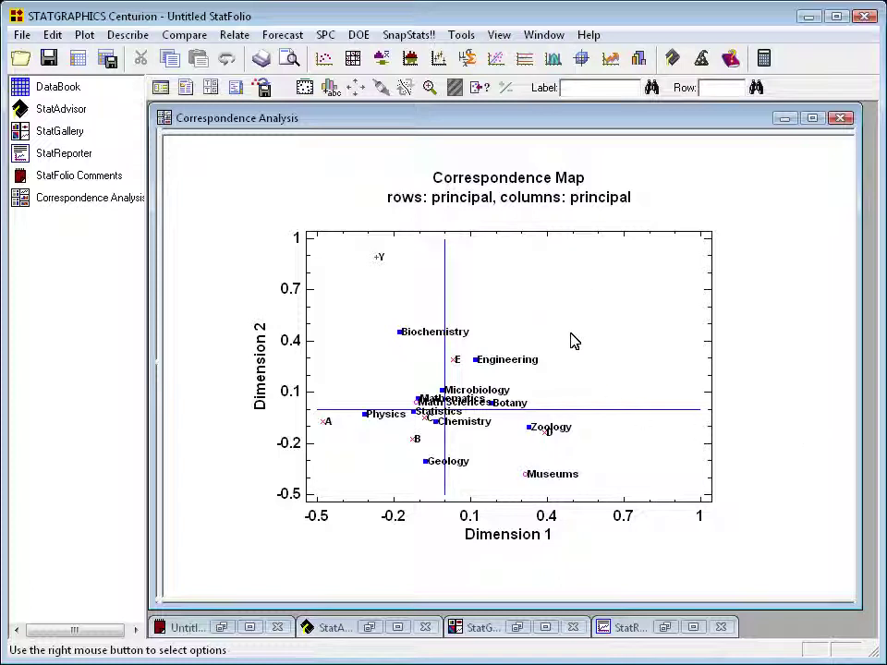
pyautogui.rightClick(565, 290)
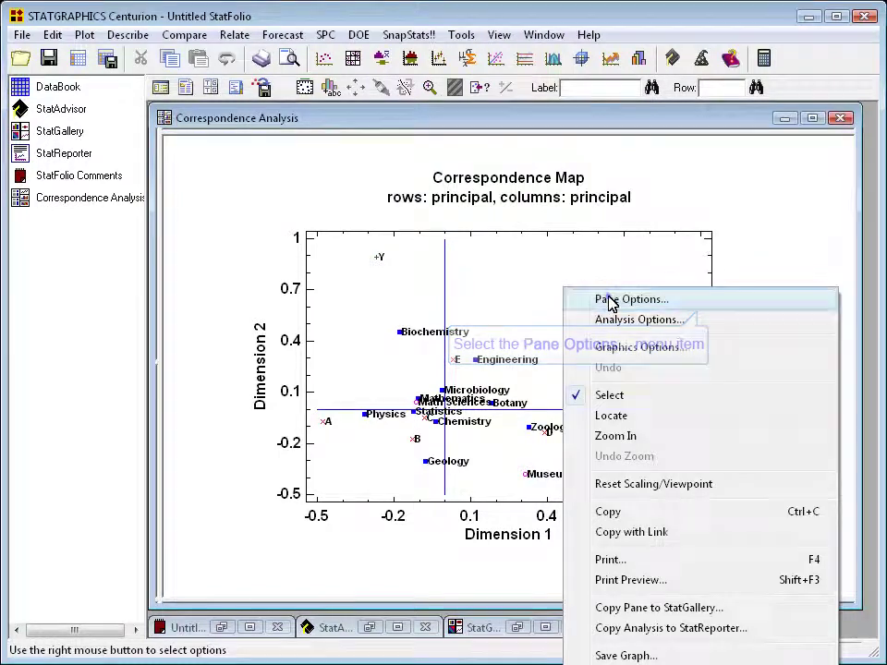
pyautogui.click(609, 300)
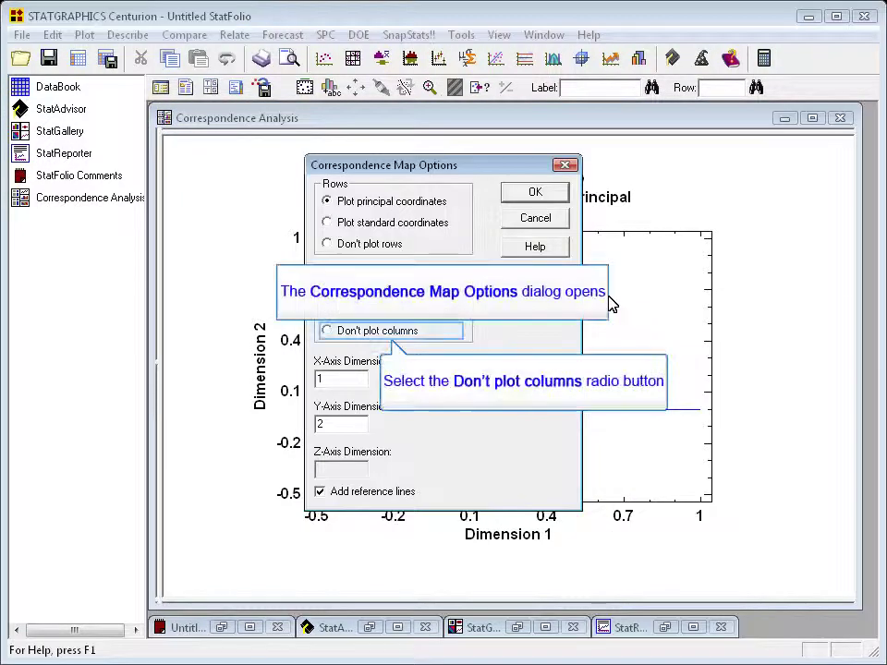
pyautogui.click(346, 333)
pyautogui.click(544, 198)
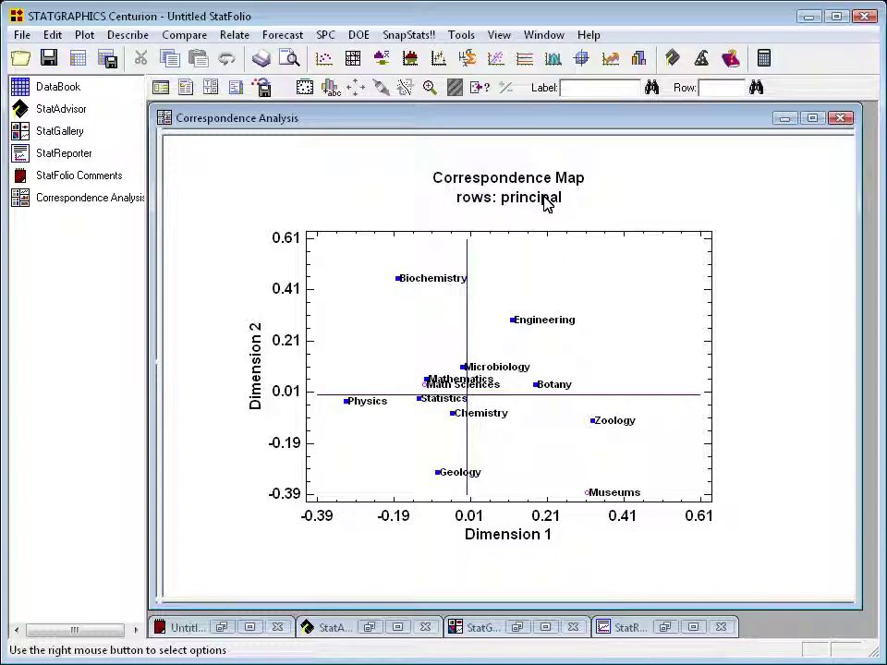
# Switch the correspondence map to show only the columns in principal coordinates, with rows not plotted
pyautogui.rightClick(561, 284)
pyautogui.click(594, 289)
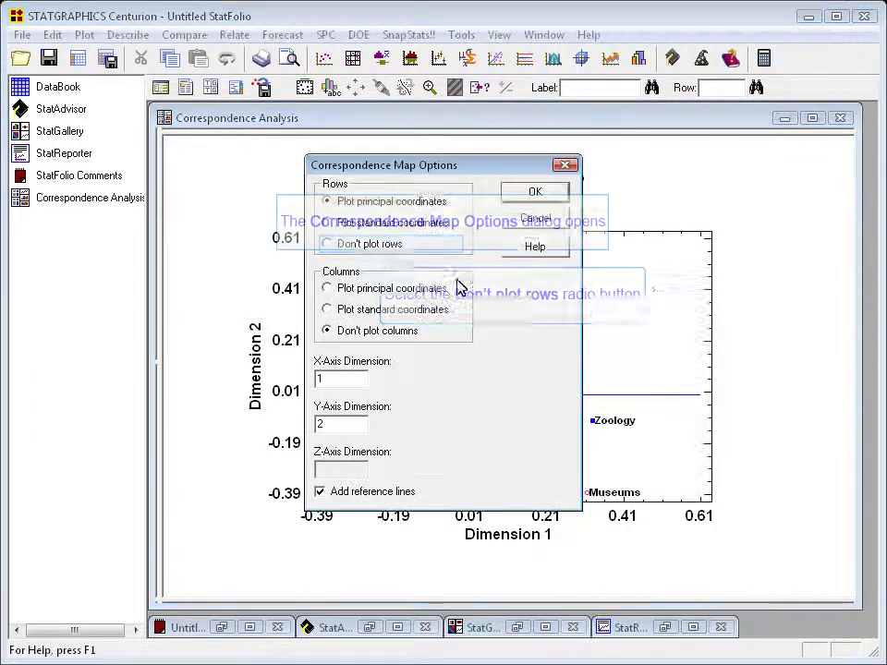
pyautogui.click(370, 244)
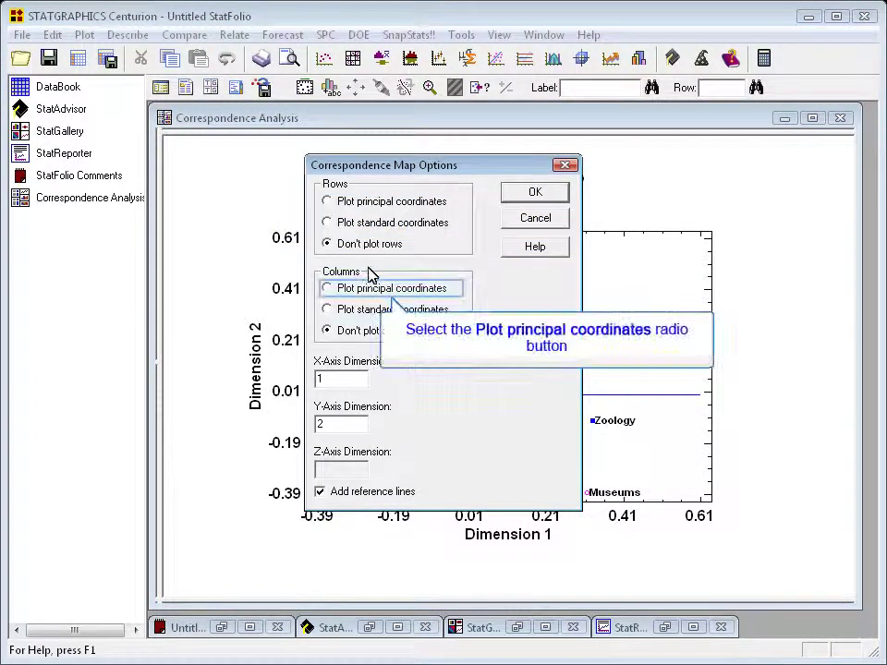
pyautogui.click(370, 289)
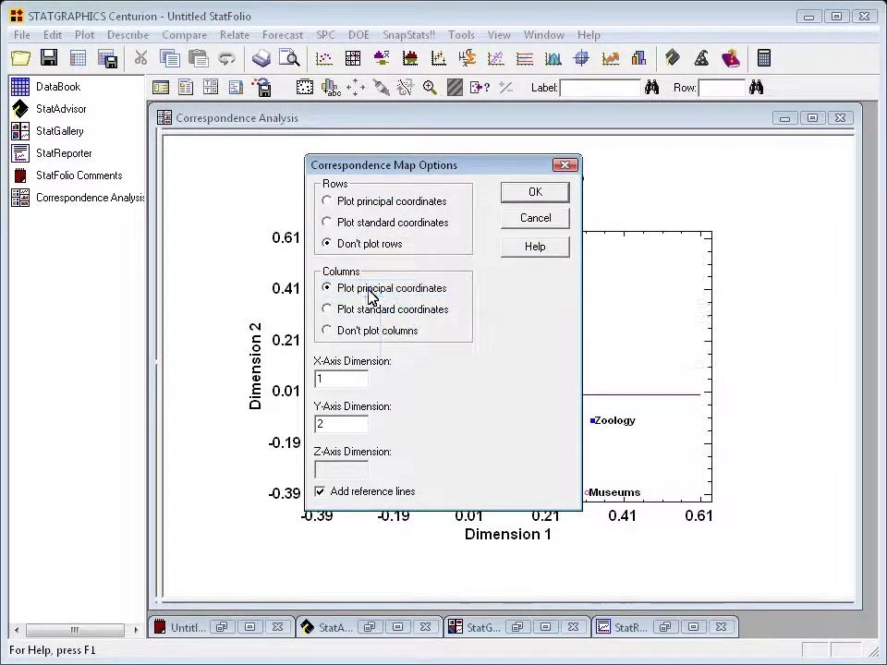
pyautogui.click(534, 194)
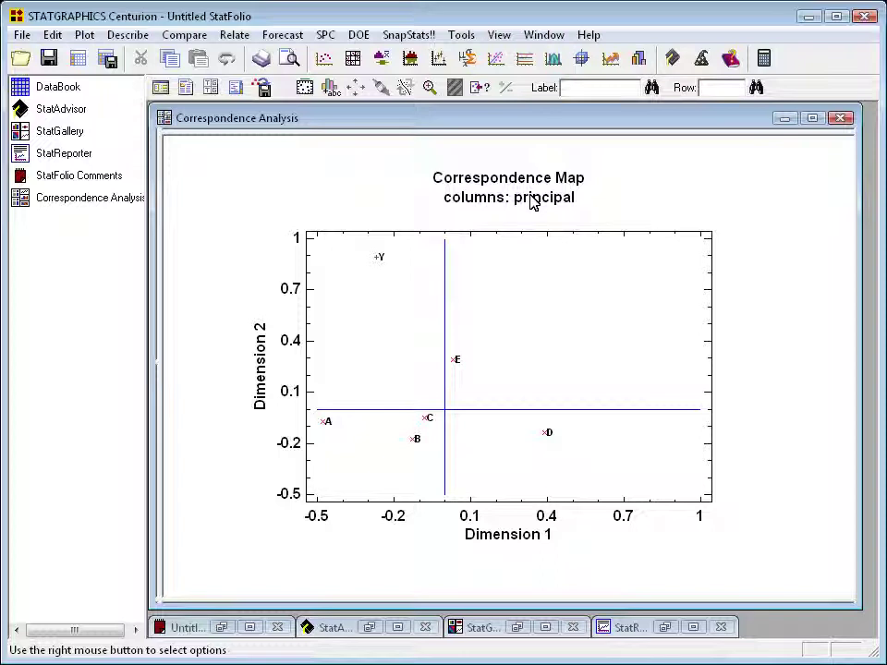
# Switch the correspondence map to plot only the rows in principal coordinates, with columns not plotted
pyautogui.rightClick(342, 203)
pyautogui.click(365, 213)
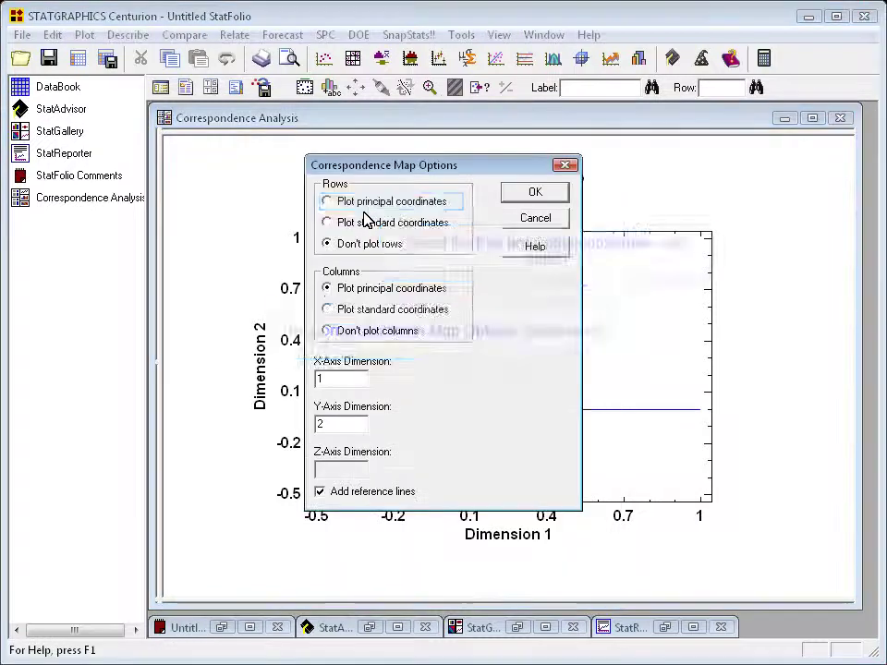
pyautogui.click(327, 203)
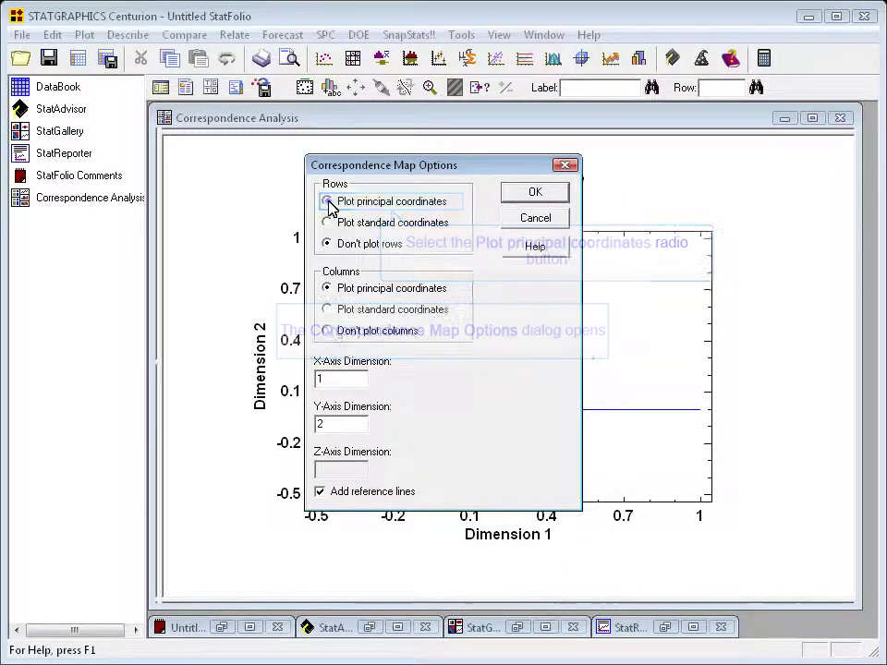
pyautogui.click(336, 329)
pyautogui.click(545, 197)
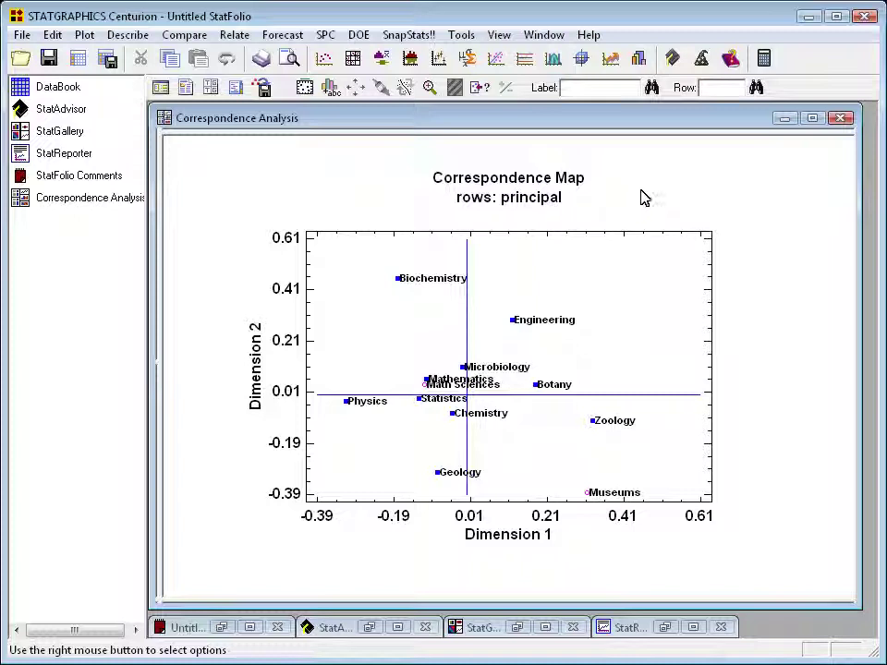
# Return to all panes and enlarge the Inertia and Chi-Square Decomposition table to examine it
pyautogui.doubleClick(644, 190)
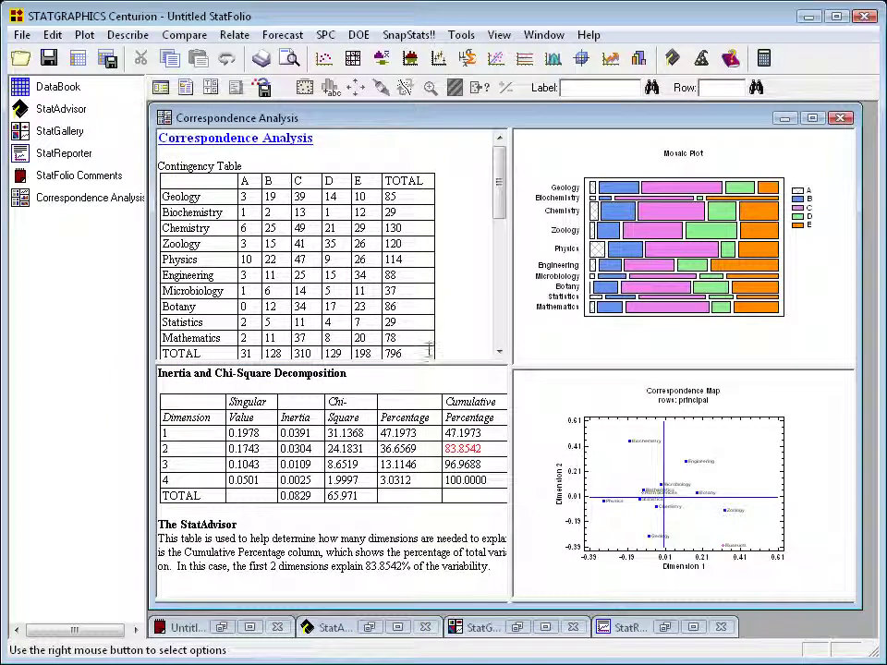
pyautogui.doubleClick(426, 378)
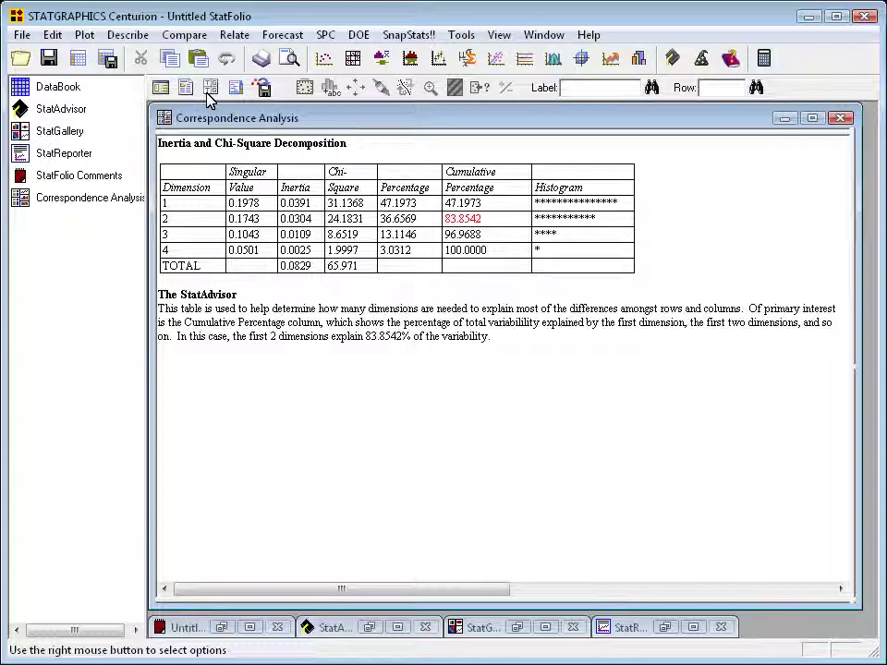
# Replace the Mosaic Plot and 2D Correspondence Map with the 3D Correspondence Map, and enlarge the new graph
pyautogui.click(208, 91)
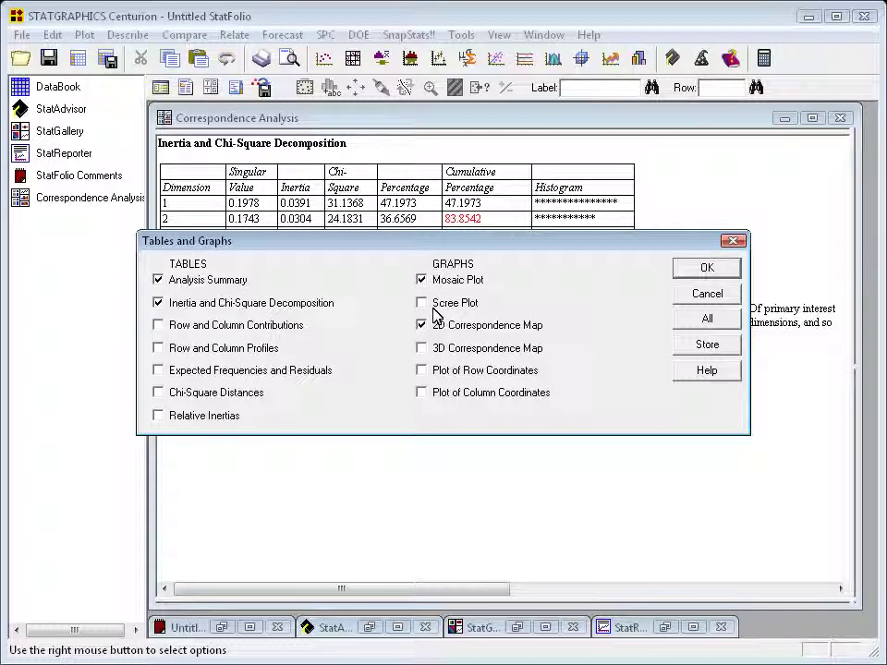
pyautogui.click(435, 352)
pyautogui.click(421, 325)
pyautogui.click(421, 280)
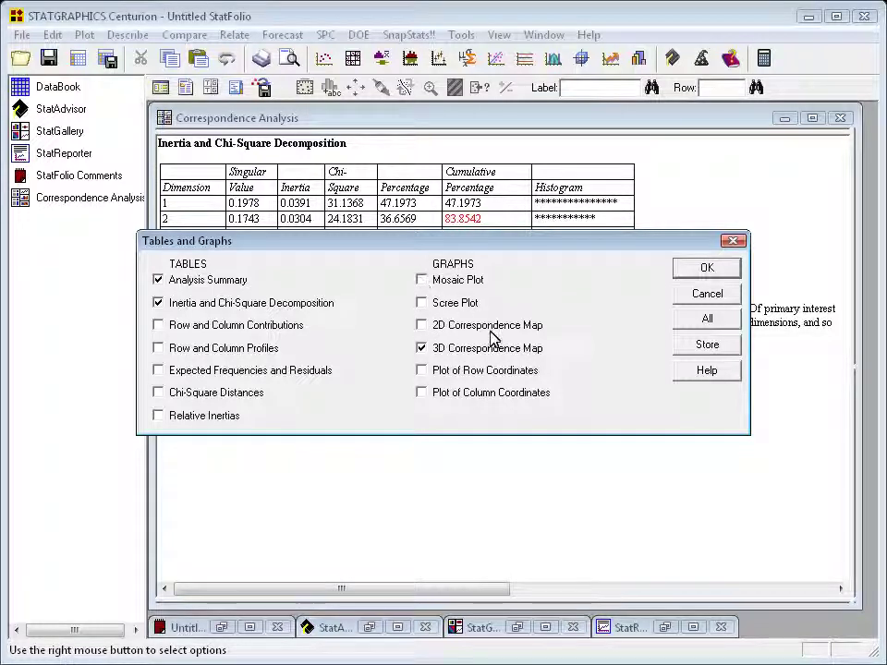
pyautogui.click(706, 270)
pyautogui.doubleClick(700, 277)
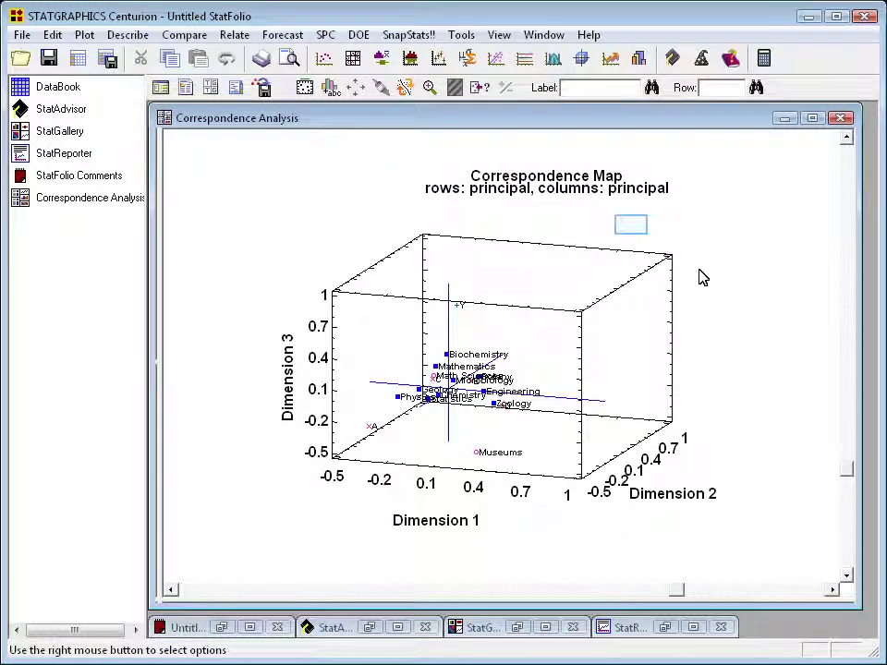
# Set the 3D correspondence map to Don't plot columns and tilt its viewpoint to look more from above
pyautogui.rightClick(633, 227)
pyautogui.click(667, 238)
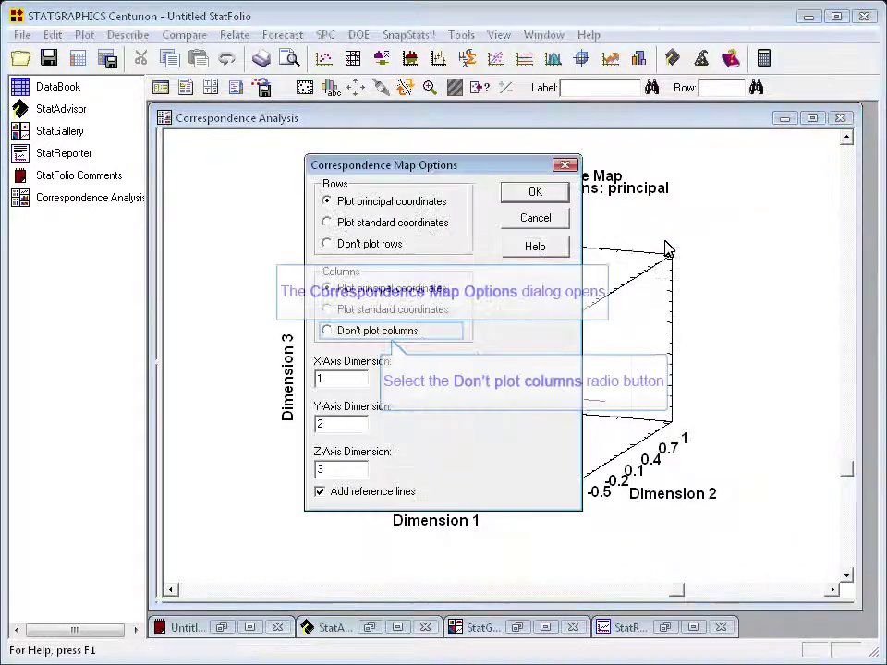
pyautogui.click(349, 332)
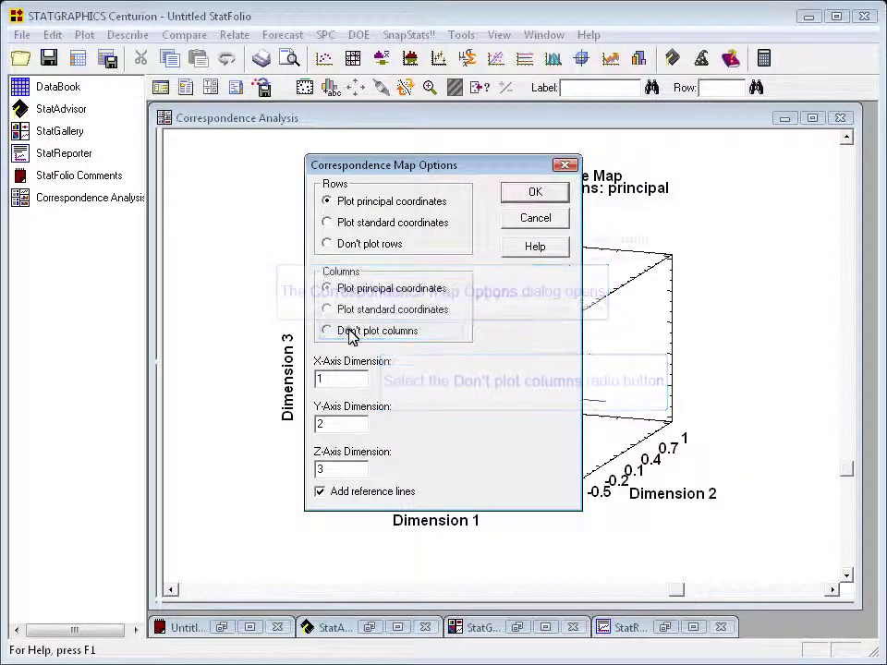
pyautogui.click(532, 194)
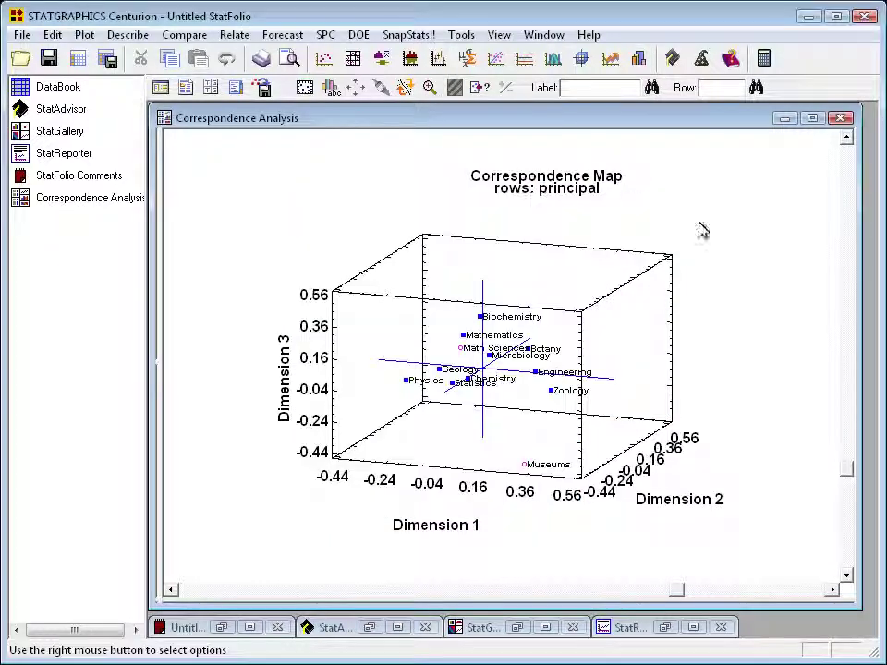
pyautogui.moveTo(846, 469); pyautogui.dragTo(867, 302)
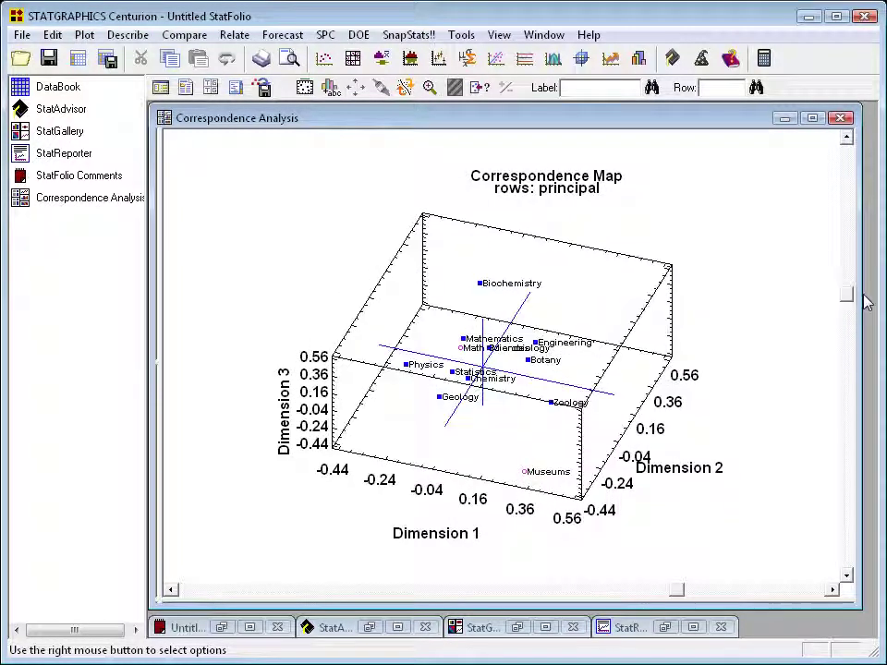